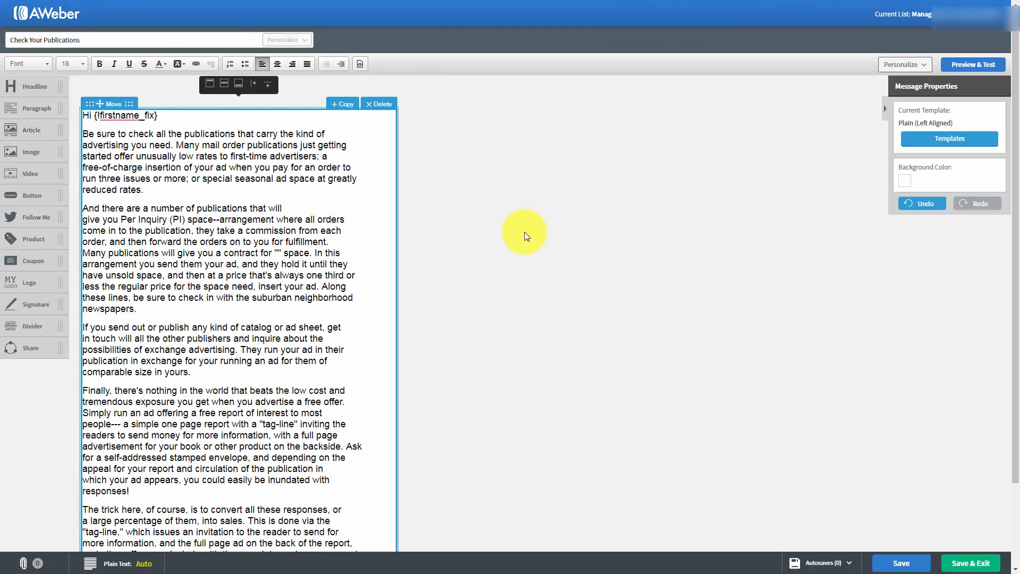
Save and exit the Check Your Publications message, and open its broadcast scheduling settings from the drafts
{"action": "left_click", "coordinate": [955, 564]}
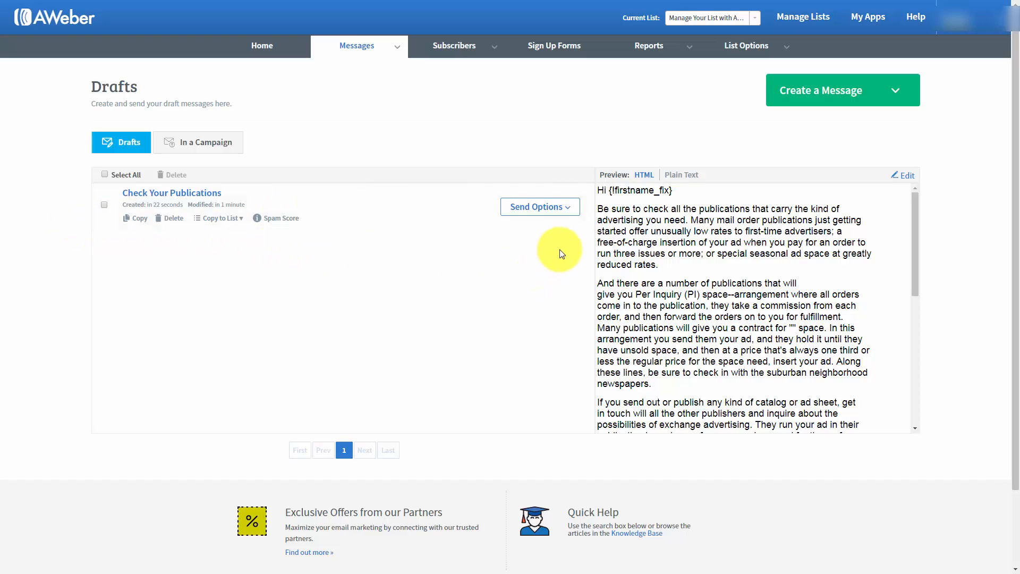
{"action": "left_click", "coordinate": [567, 211]}
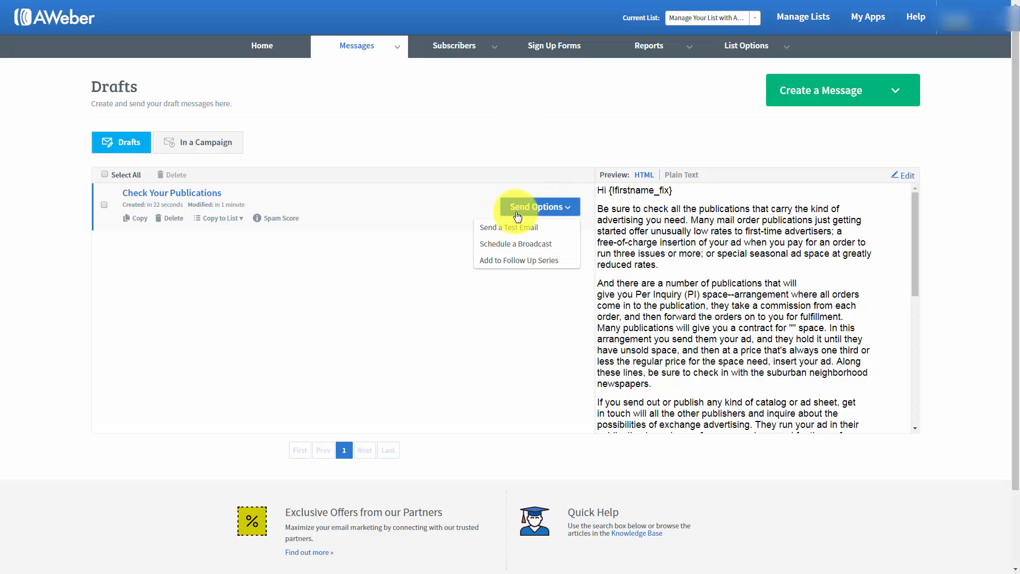
{"action": "left_click", "coordinate": [503, 245]}
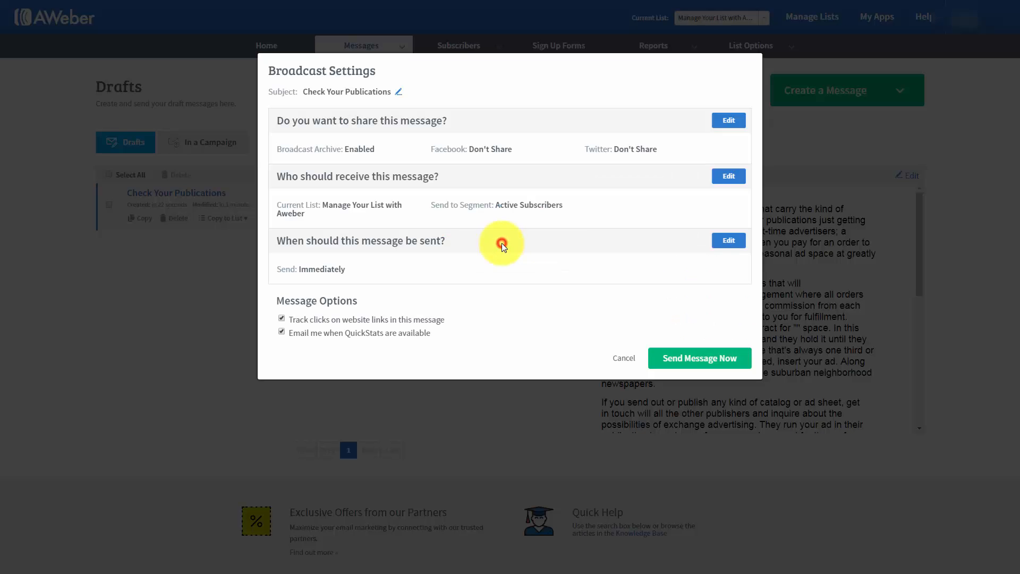
Review the broadcast's subject line and its sharing settings for the archive and social media, keeping both as they are
{"action": "left_click", "coordinate": [398, 92]}
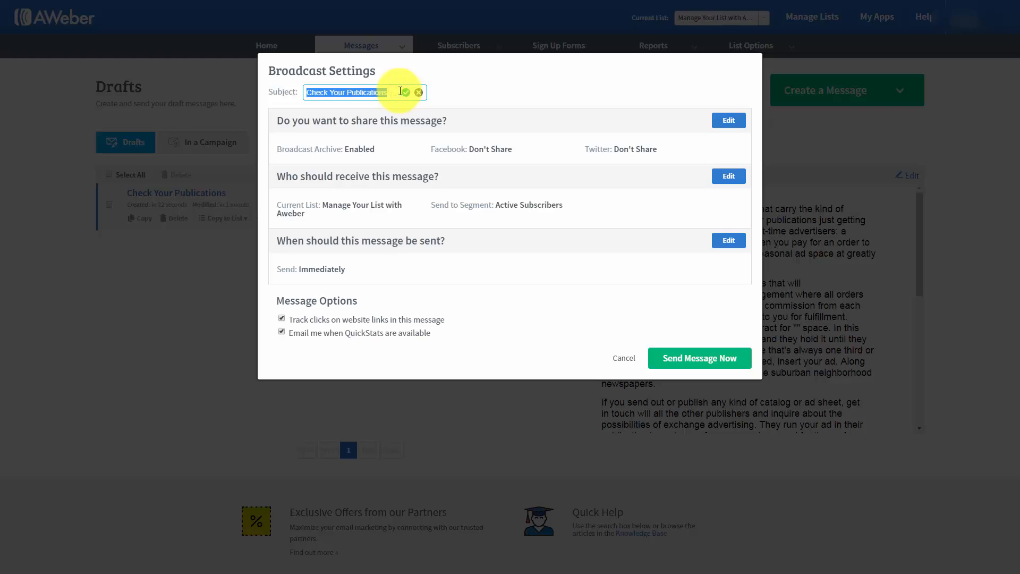
{"action": "left_click", "coordinate": [419, 93]}
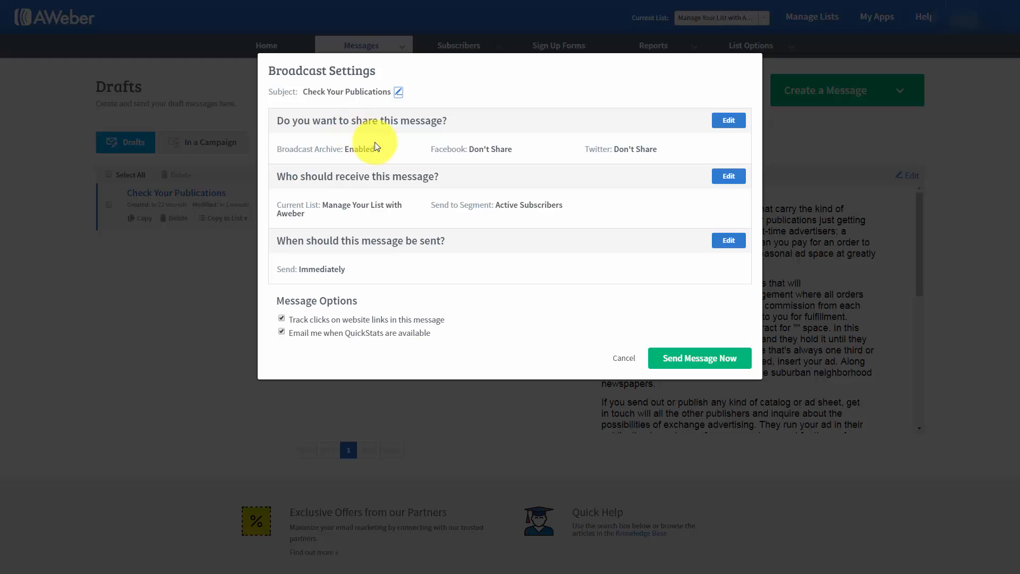
{"action": "left_click", "coordinate": [728, 121]}
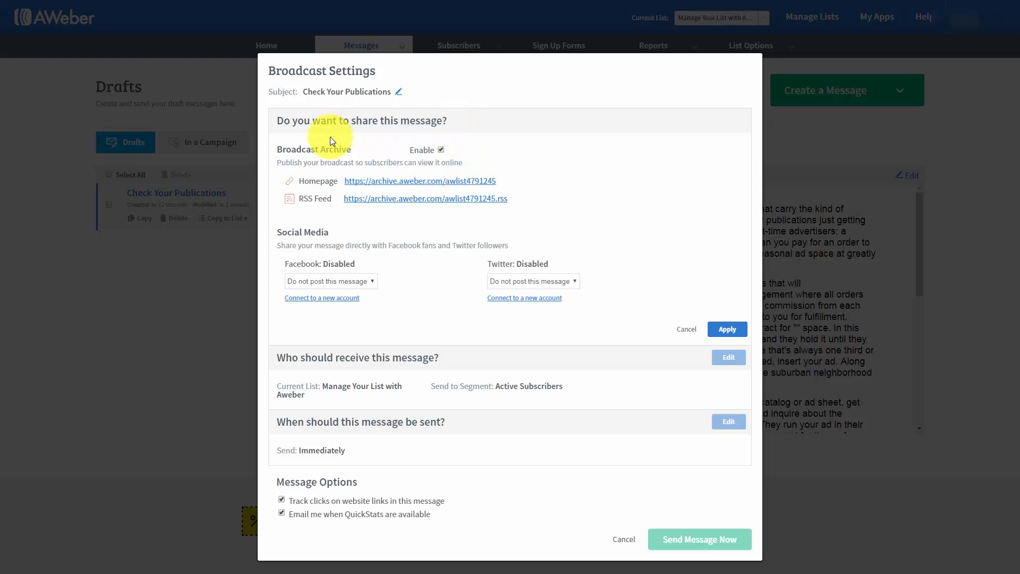
{"action": "left_click", "coordinate": [378, 183]}
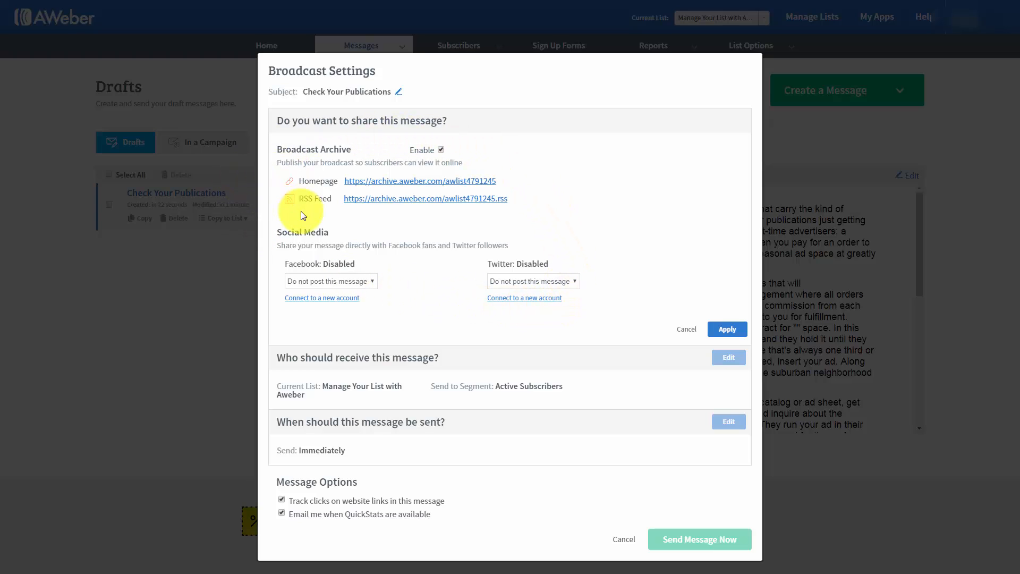
{"action": "left_click", "coordinate": [728, 331]}
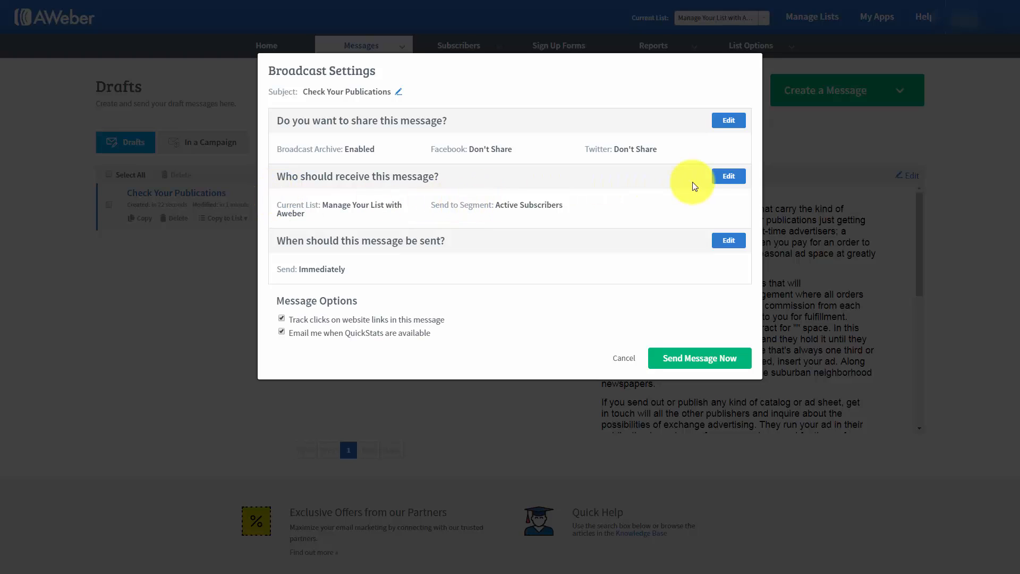
Set the recipients to Active Subscribers, including the first two listed subscriber lists and excluding the third, and apply the selection
{"action": "left_click", "coordinate": [729, 178]}
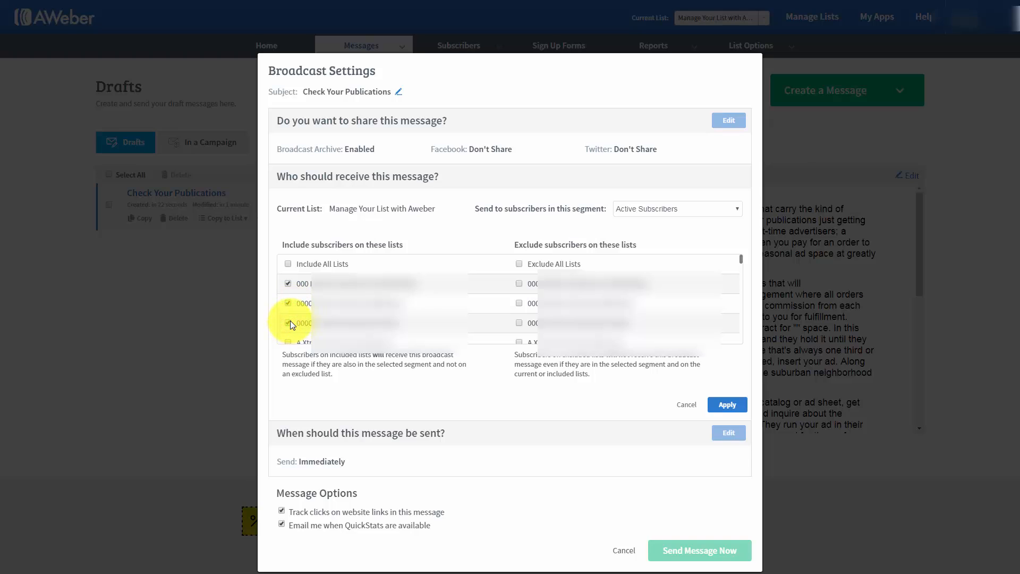
{"action": "left_click", "coordinate": [519, 323]}
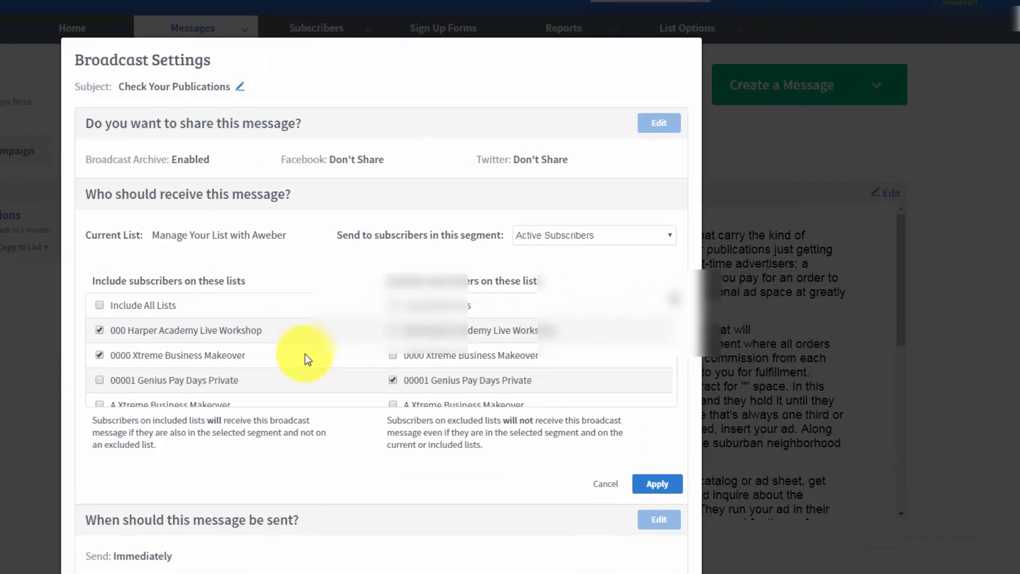
{"action": "left_click", "coordinate": [691, 208]}
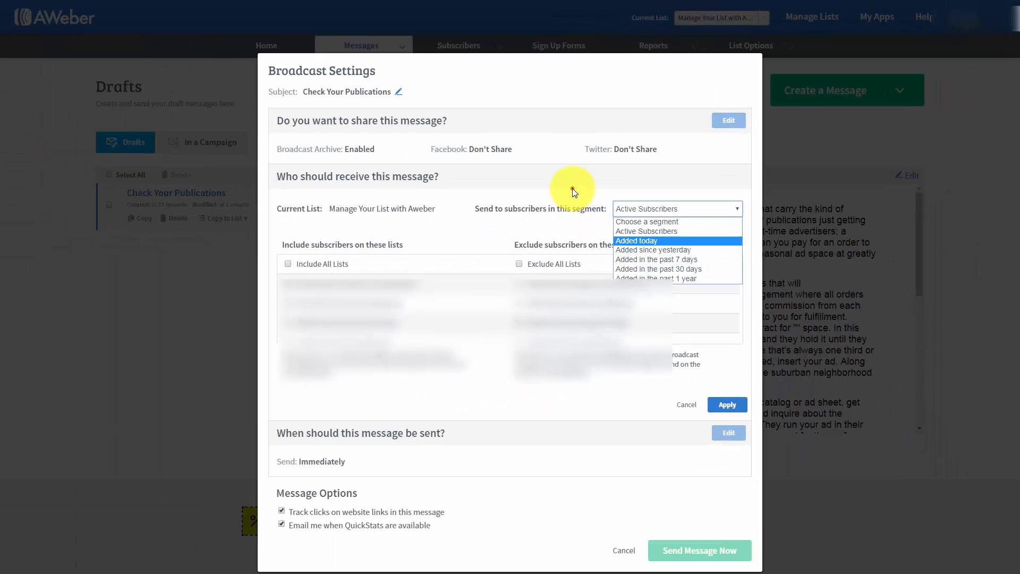
{"action": "left_click", "coordinate": [572, 188]}
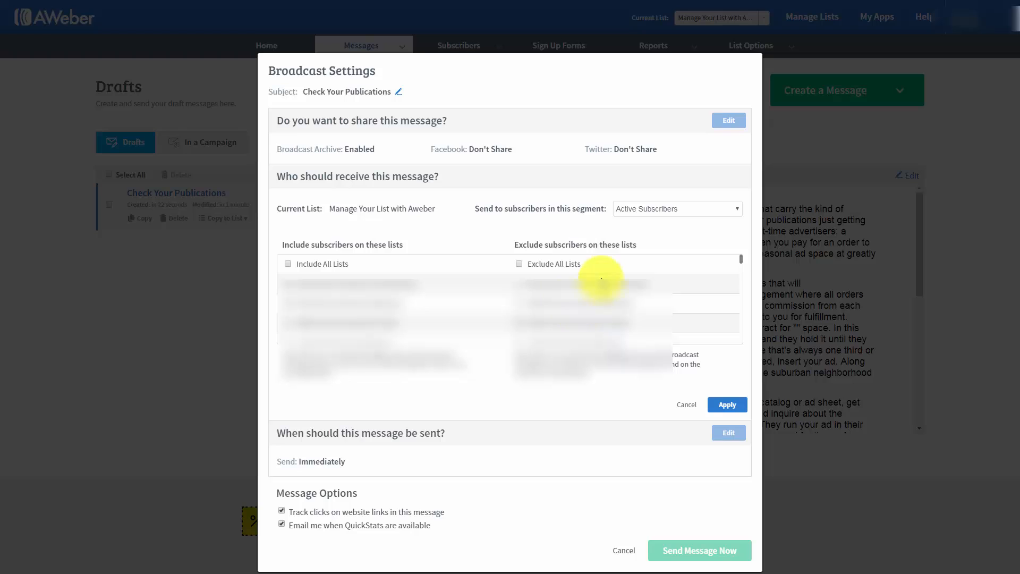
{"action": "left_click", "coordinate": [679, 209]}
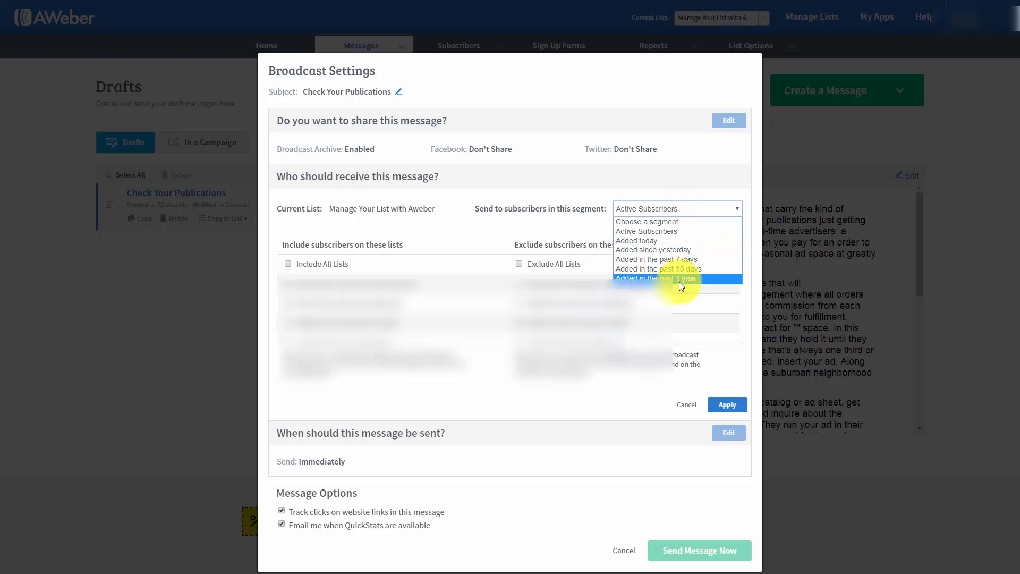
{"action": "left_click", "coordinate": [564, 230]}
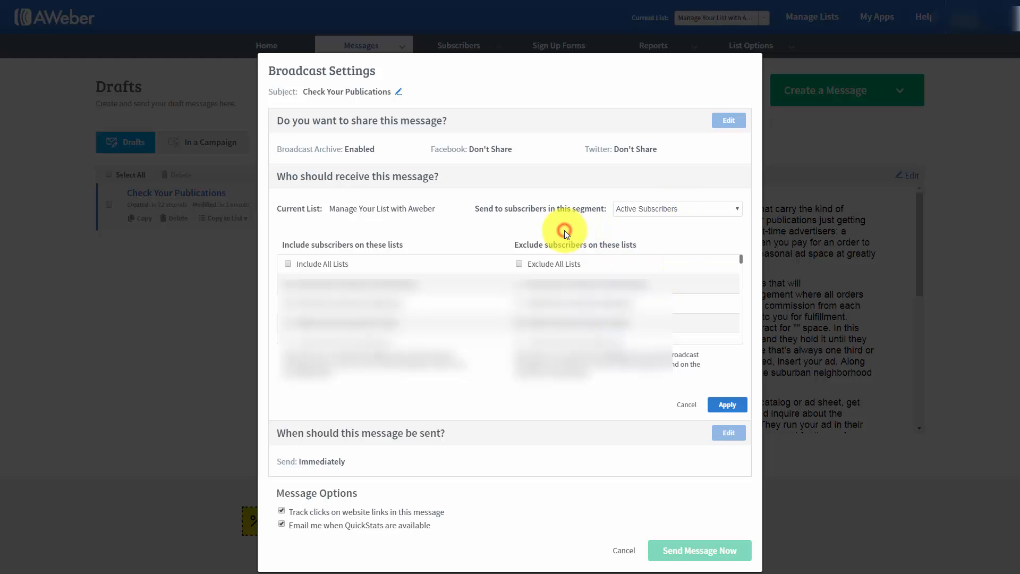
{"action": "left_click", "coordinate": [720, 406]}
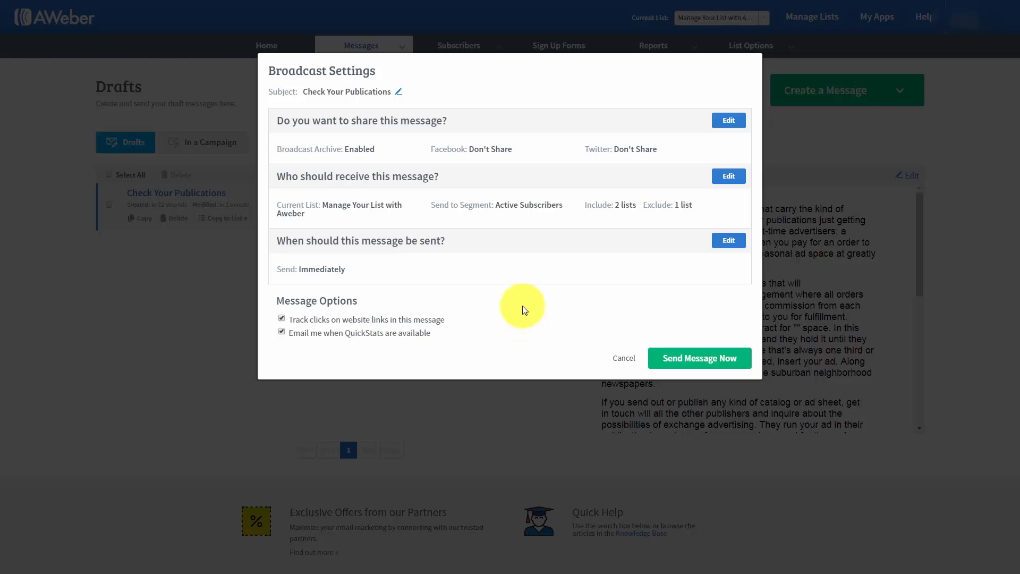
{"action": "left_click", "coordinate": [725, 243]}
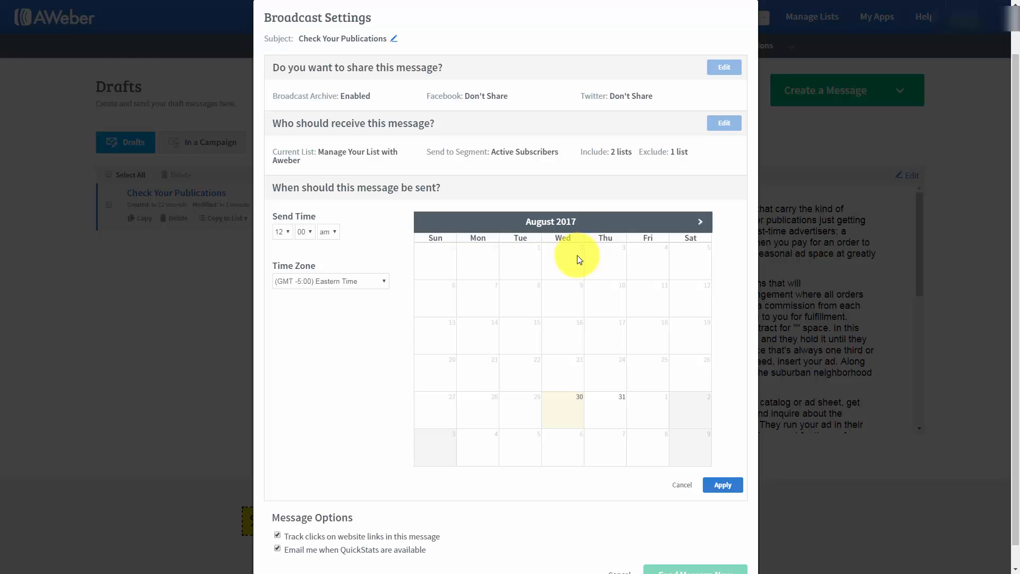
{"action": "left_click", "coordinate": [288, 231]}
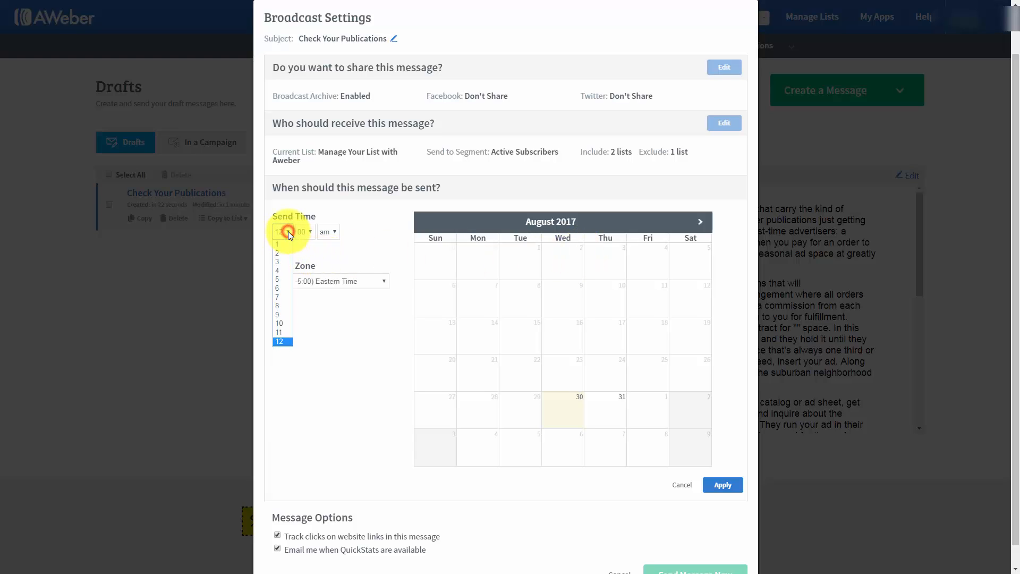
{"action": "left_click", "coordinate": [277, 306]}
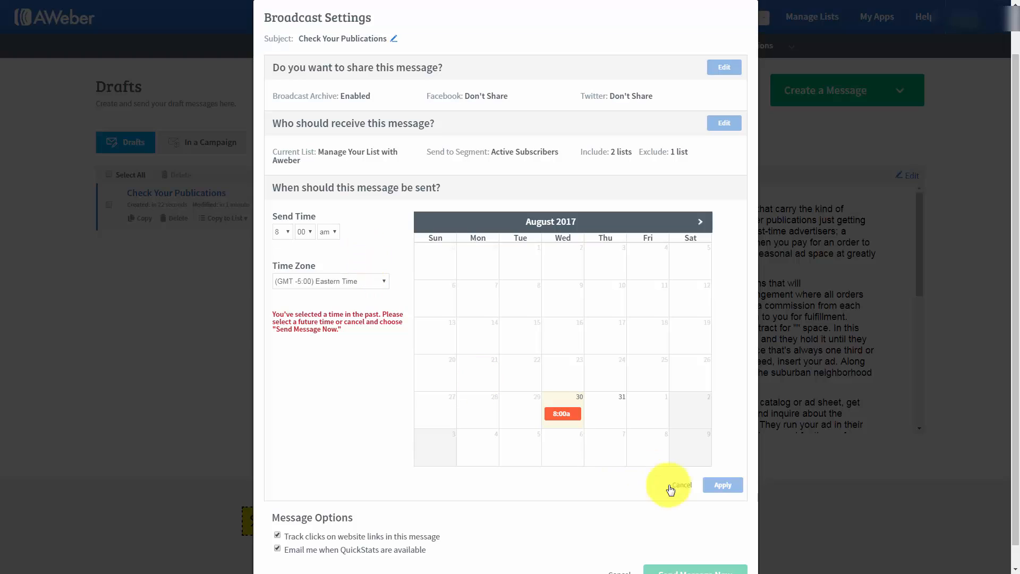
{"action": "left_click", "coordinate": [608, 412]}
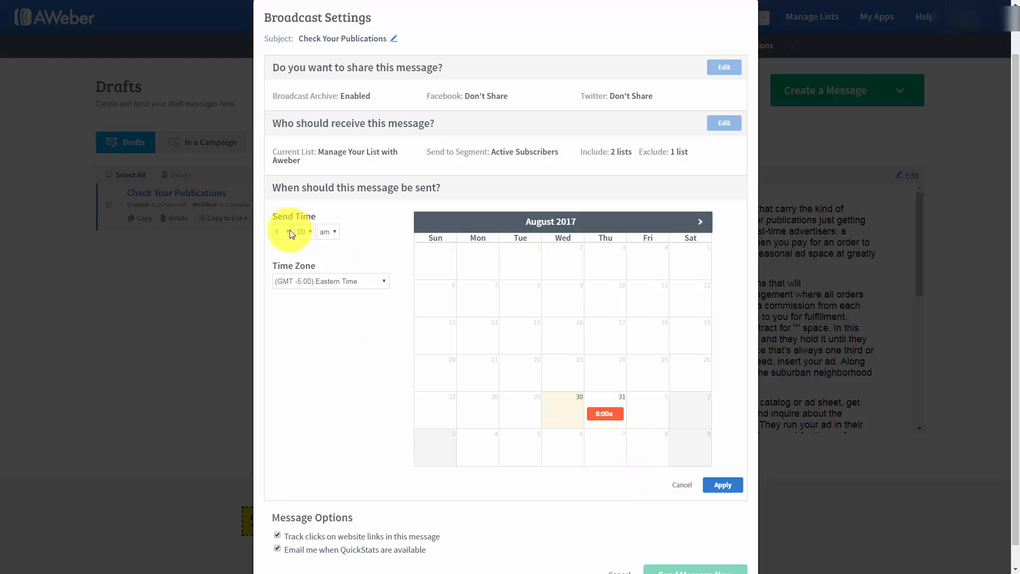
{"action": "left_click", "coordinate": [701, 222]}
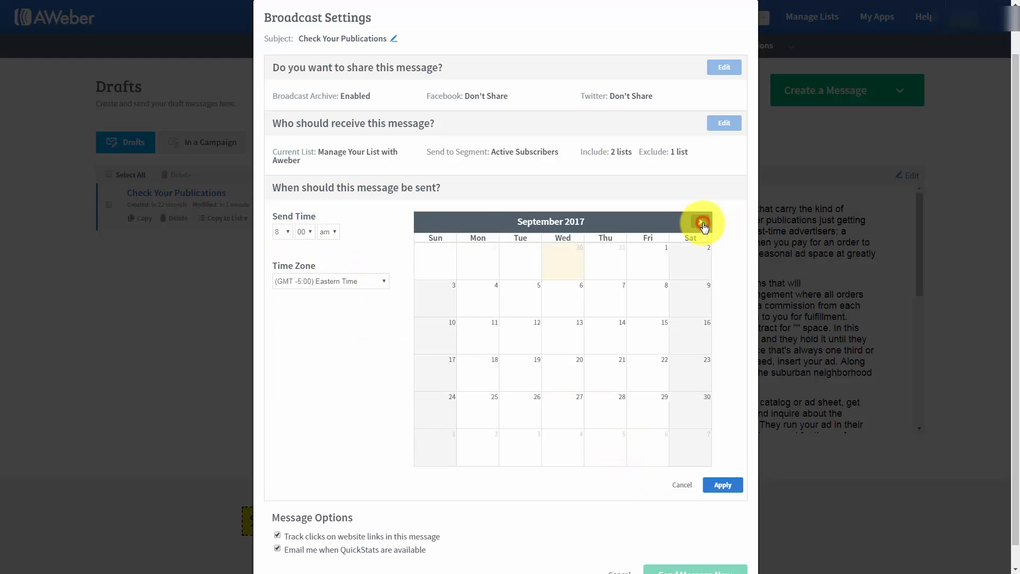
{"action": "left_click", "coordinate": [701, 222]}
{"action": "left_click", "coordinate": [606, 291]}
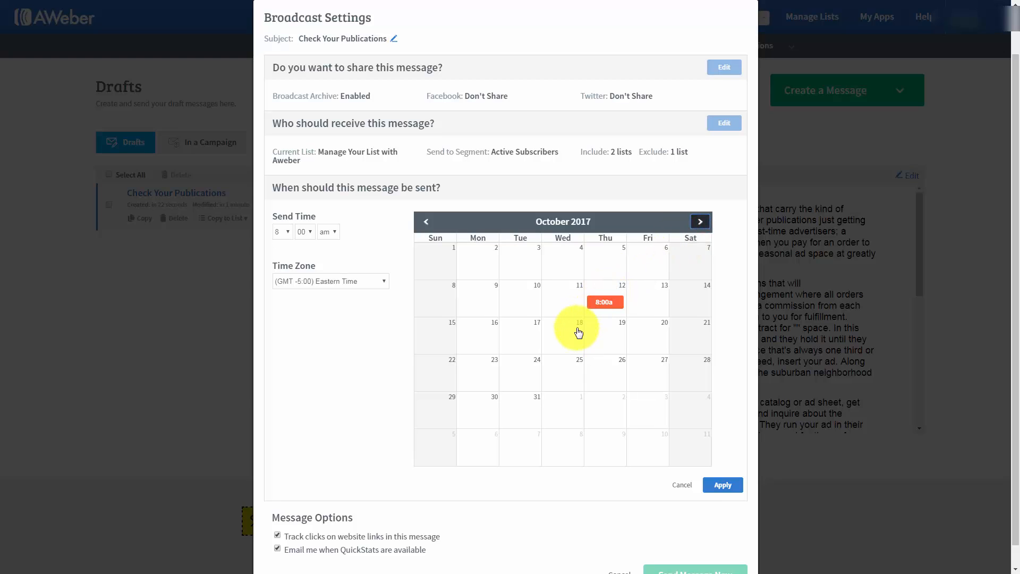
{"action": "left_click", "coordinate": [426, 220]}
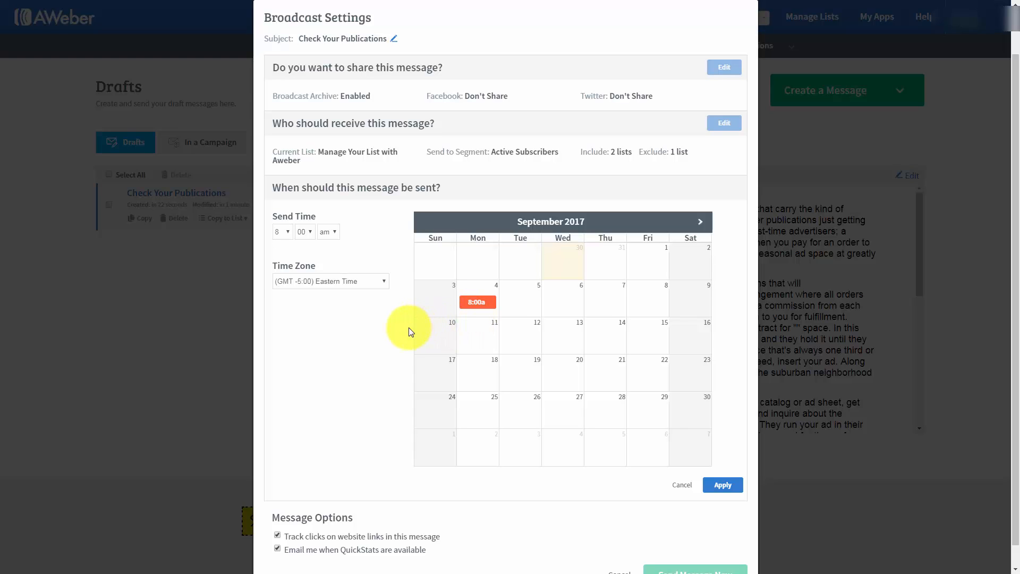
{"action": "scroll", "coordinate": [333, 349], "scroll_direction": "down", "scroll_amount": 1}
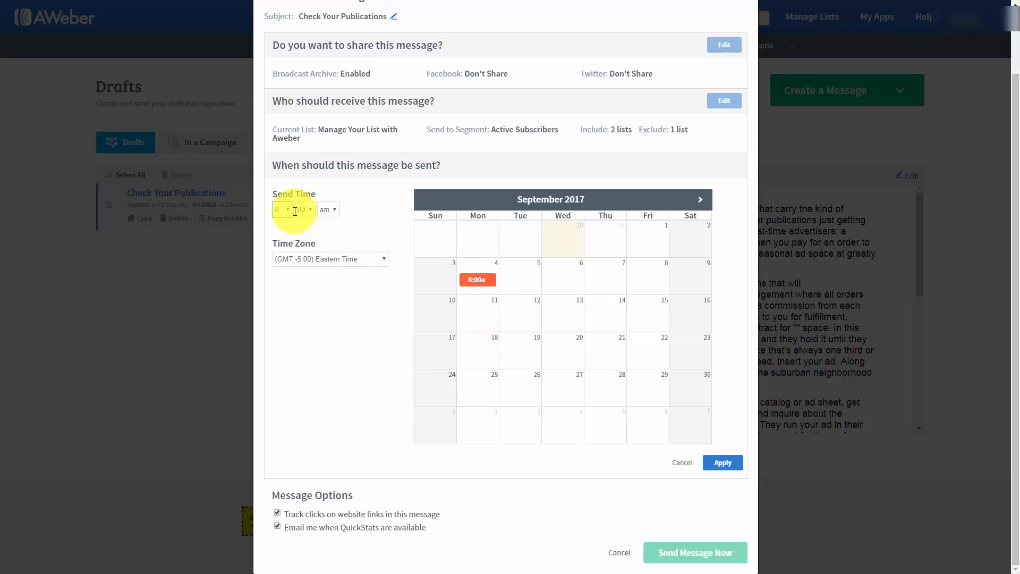
{"action": "left_click", "coordinate": [407, 310]}
{"action": "left_click", "coordinate": [682, 463]}
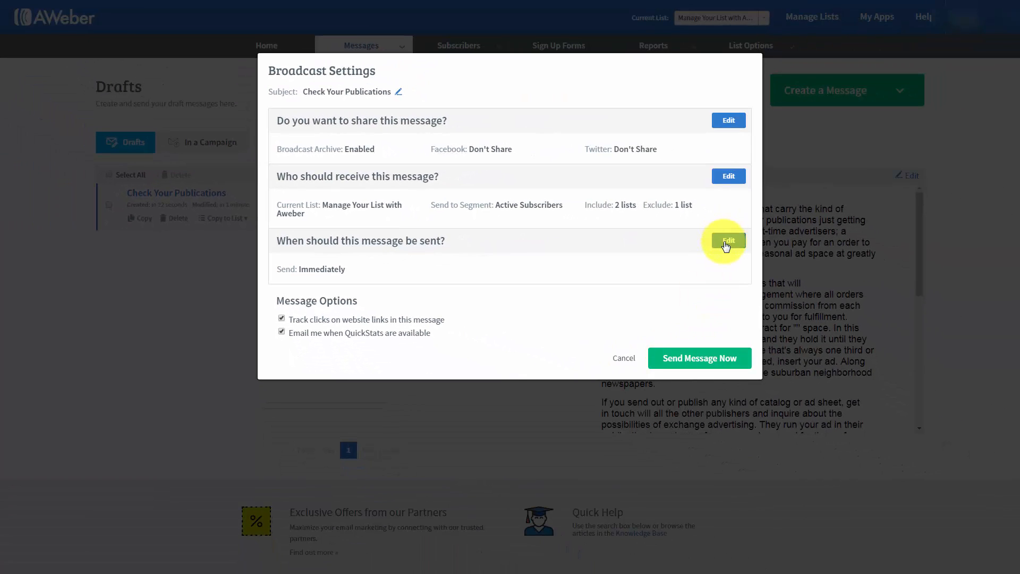
Schedule the broadcast for Wednesday, September 6, 2017 at 12:00 AM Eastern Time
{"action": "left_click", "coordinate": [726, 244]}
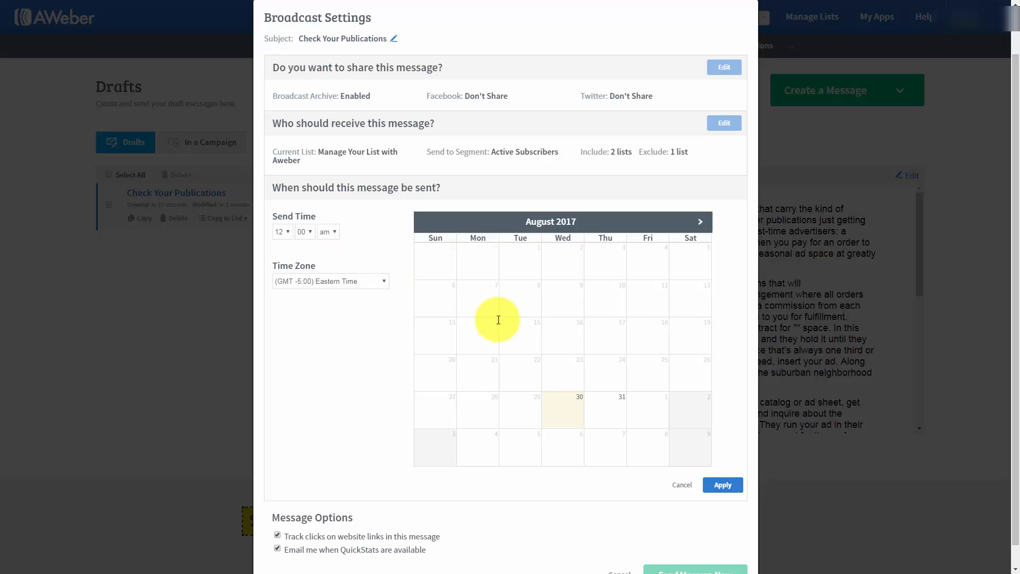
{"action": "left_click", "coordinate": [701, 223]}
{"action": "left_click", "coordinate": [564, 306]}
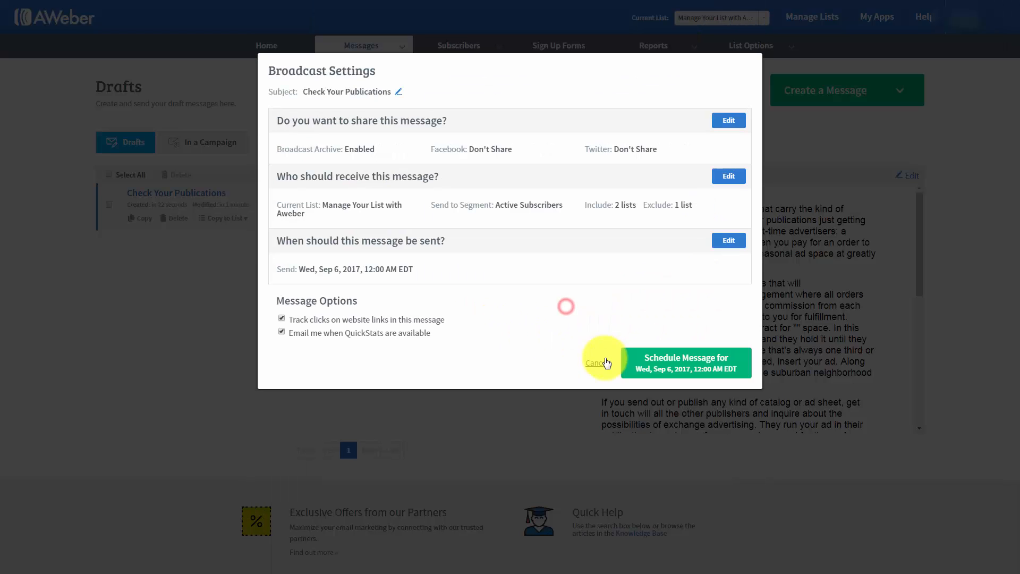
{"action": "left_click", "coordinate": [650, 366]}
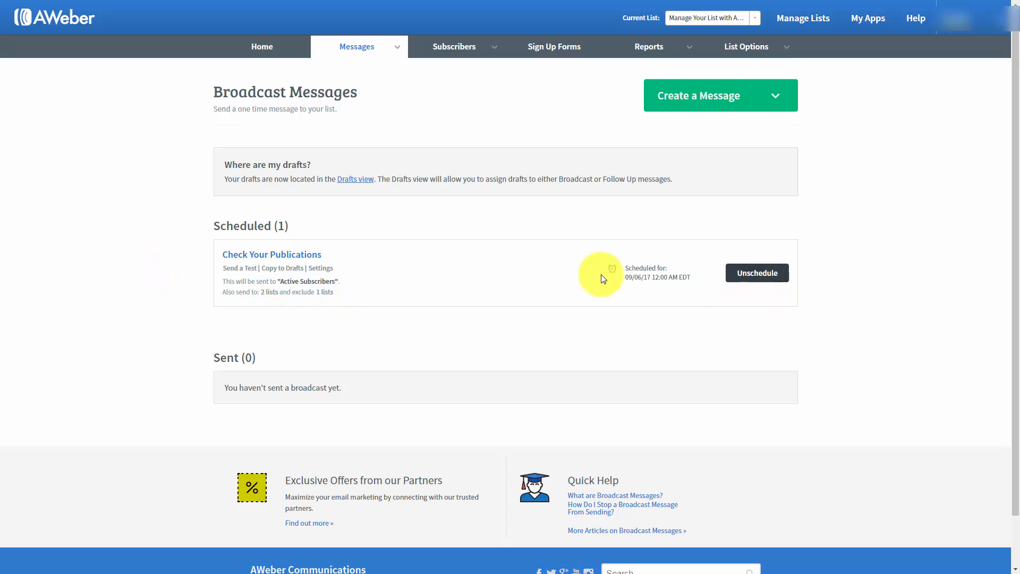
Unschedule the Check Your Publications broadcast
{"action": "left_click", "coordinate": [751, 274]}
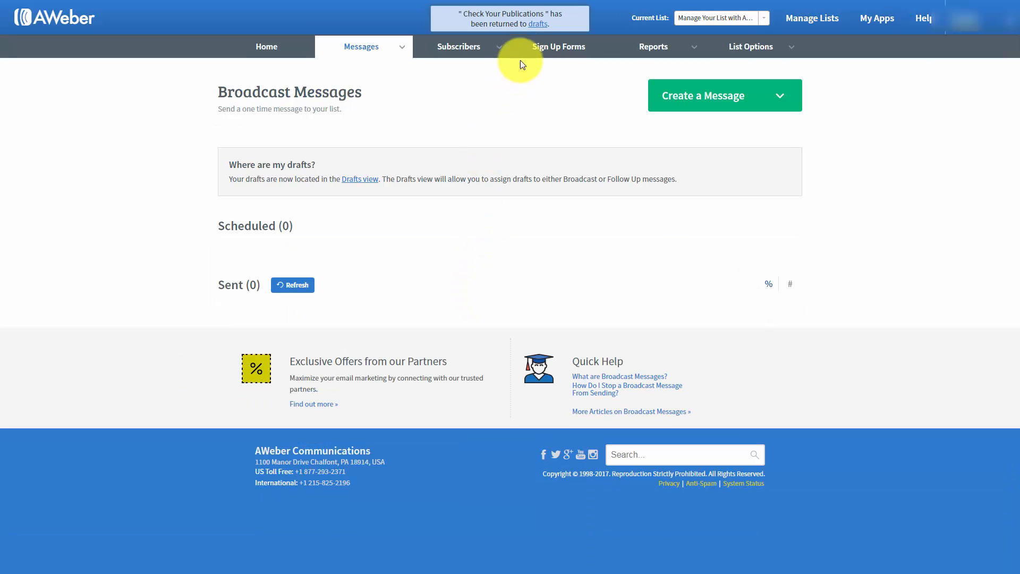